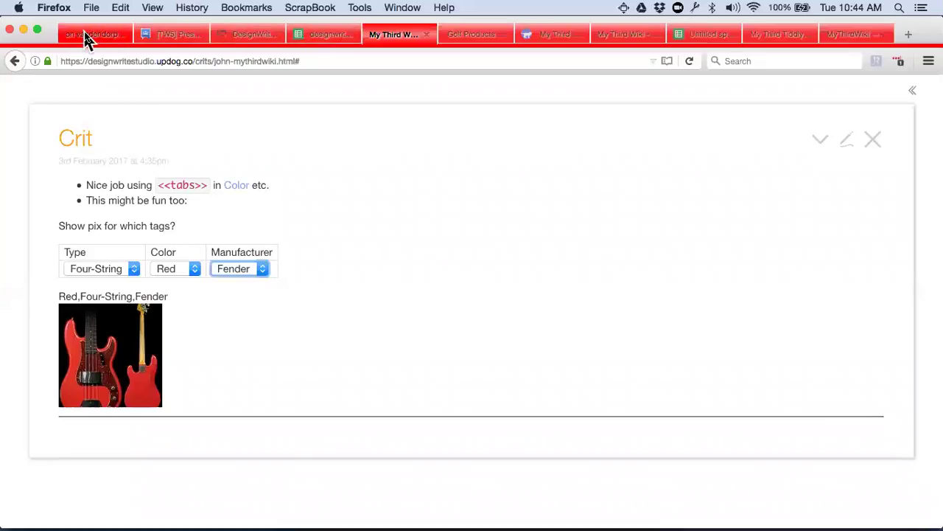
# In the DesignWriteStudio wiki, go through Taking the Class > Exercises to the CreatingDiscourseWiki exercise
pyautogui.click(354, 185)
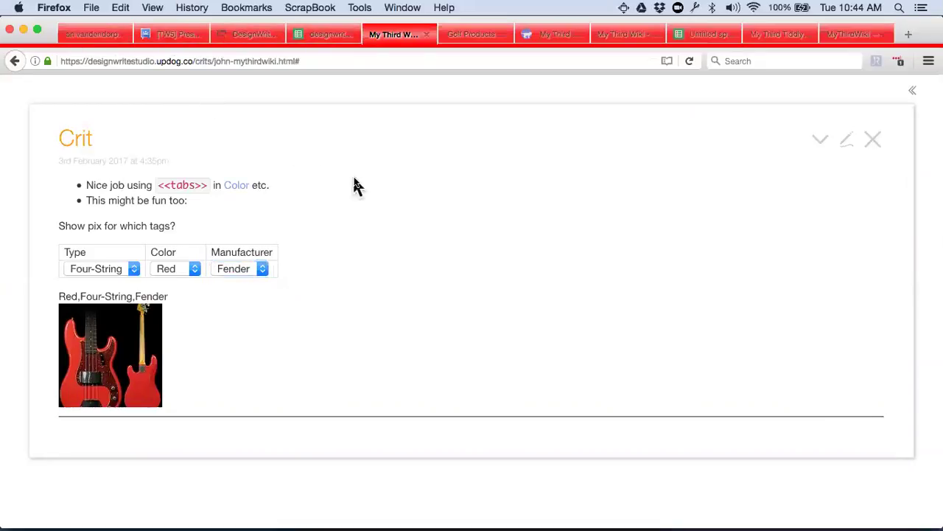
pyautogui.click(253, 35)
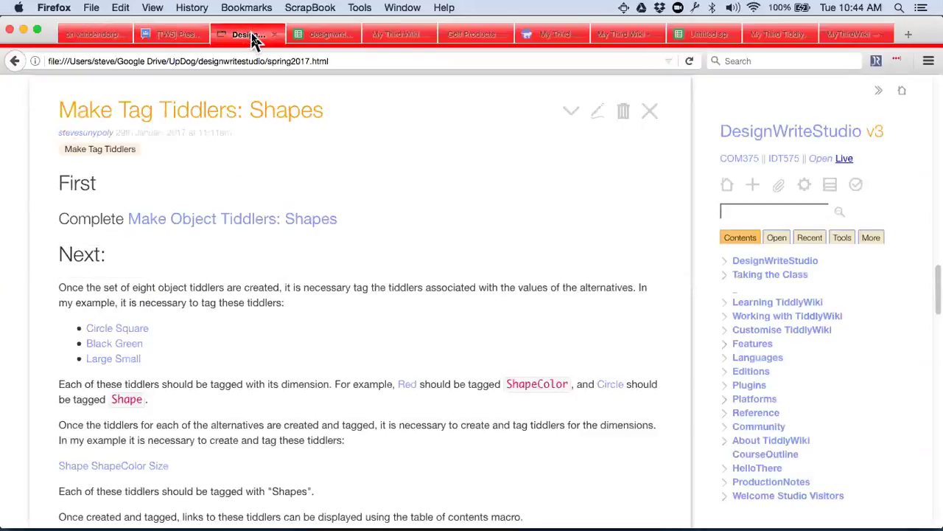
pyautogui.click(725, 275)
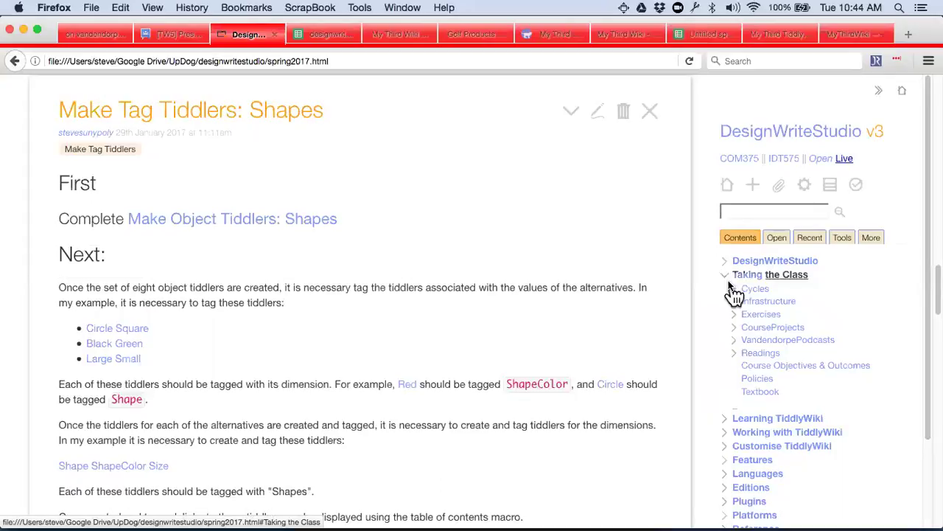
pyautogui.click(756, 316)
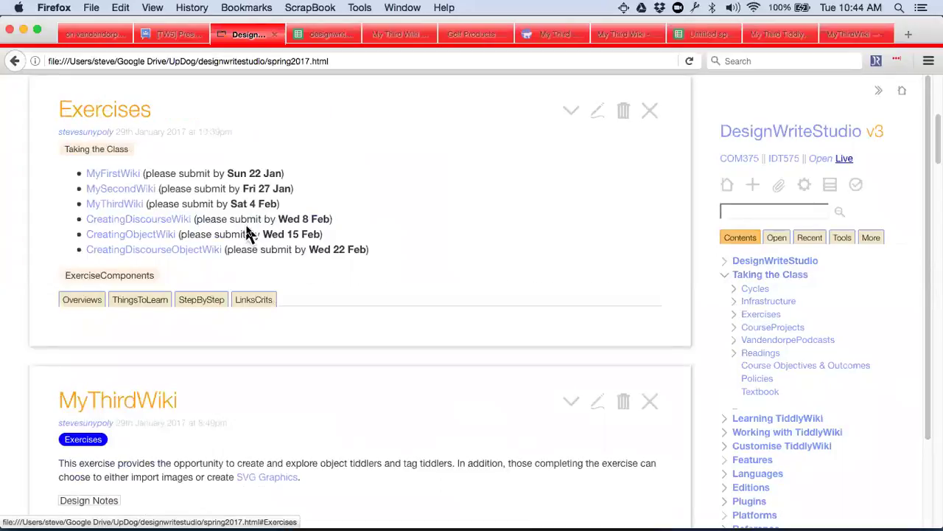
pyautogui.click(138, 220)
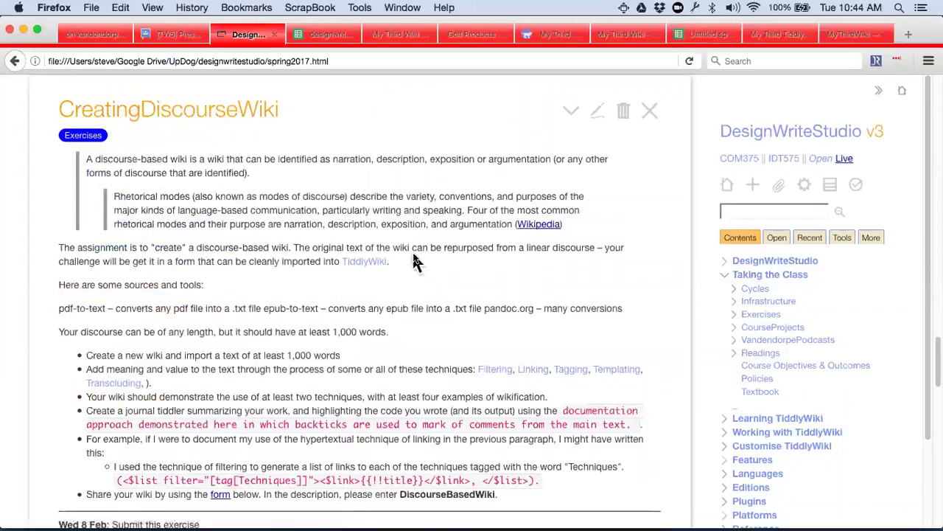
pyautogui.scroll(-1, 415, 262)
pyautogui.scroll(1, 414, 258)
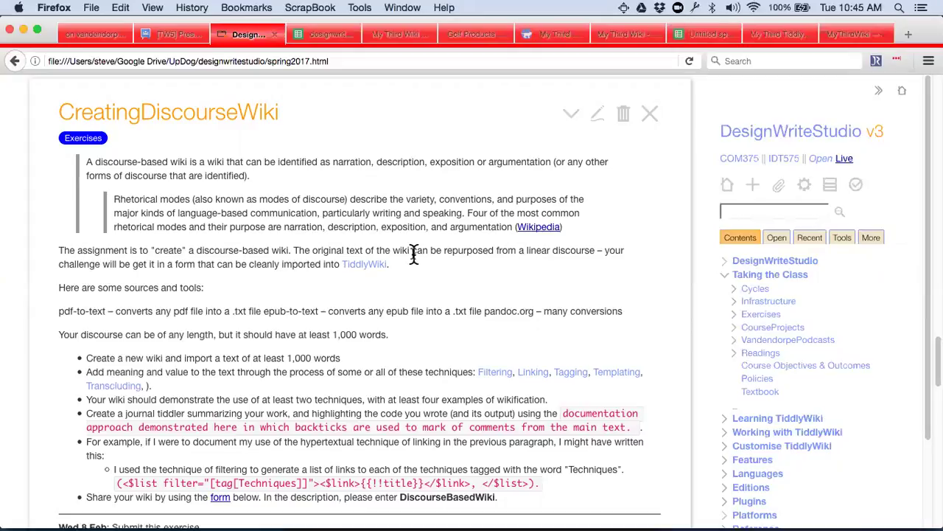
pyautogui.scroll(-4, 379, 332)
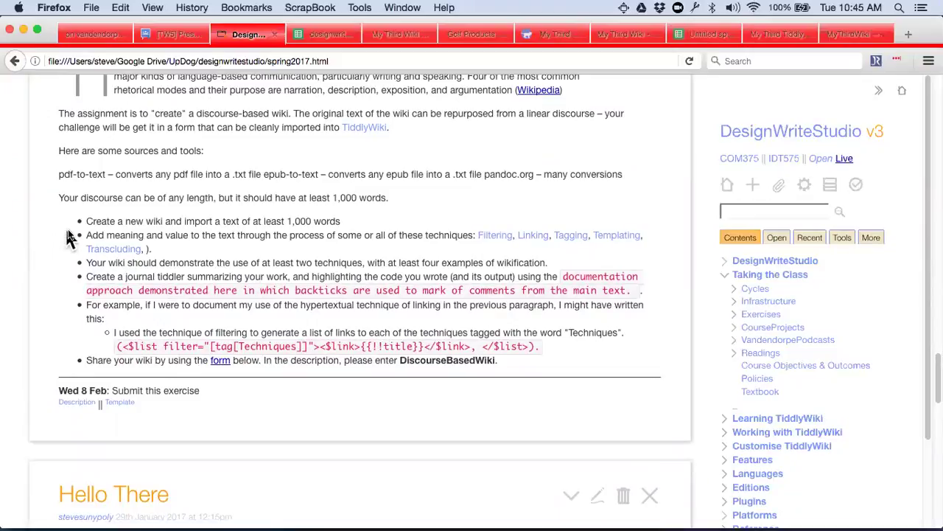
pyautogui.moveTo(83, 230); pyautogui.dragTo(171, 252)
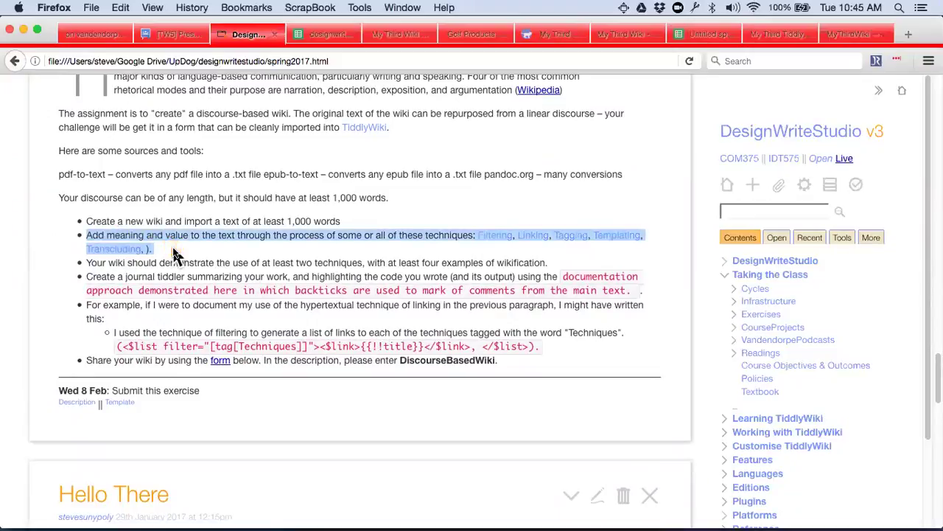
pyautogui.click(401, 232)
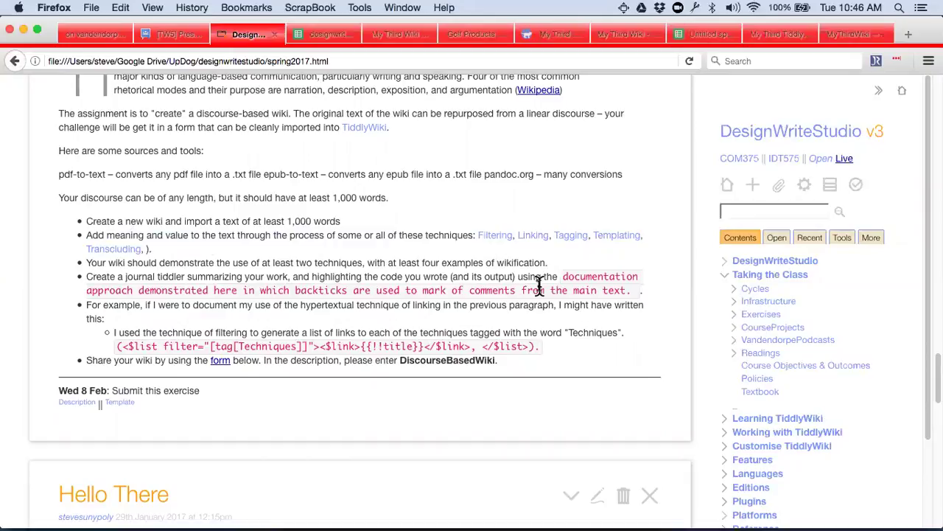
# Discard the open 'xtab macro' draft in the games wiki
pyautogui.click(844, 38)
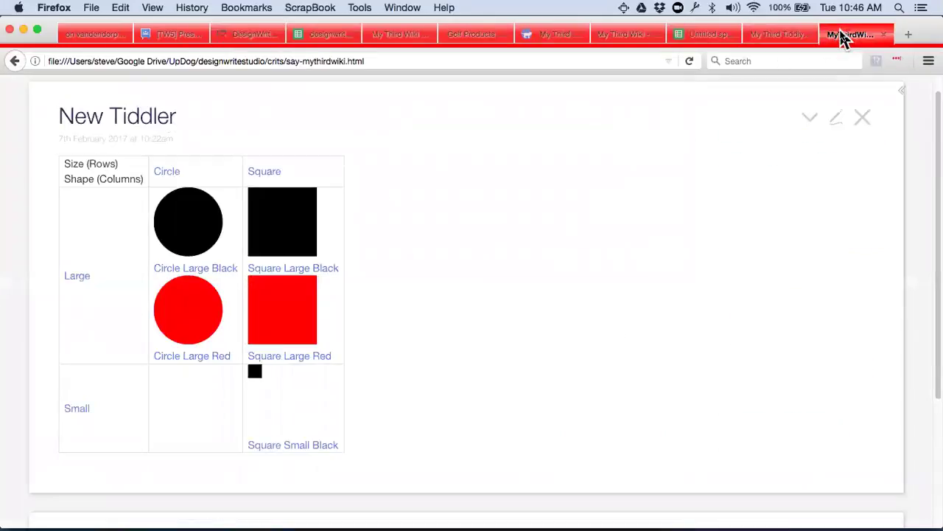
pyautogui.click(779, 39)
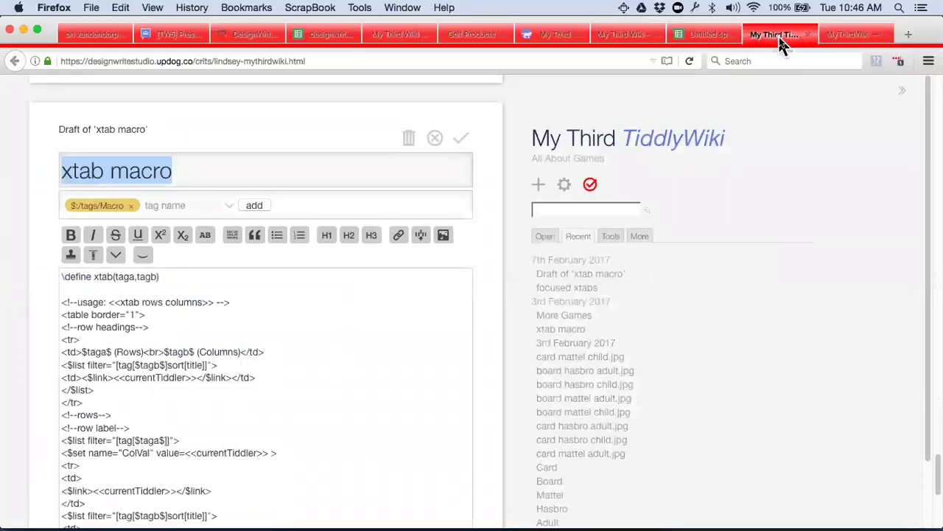
pyautogui.click(435, 139)
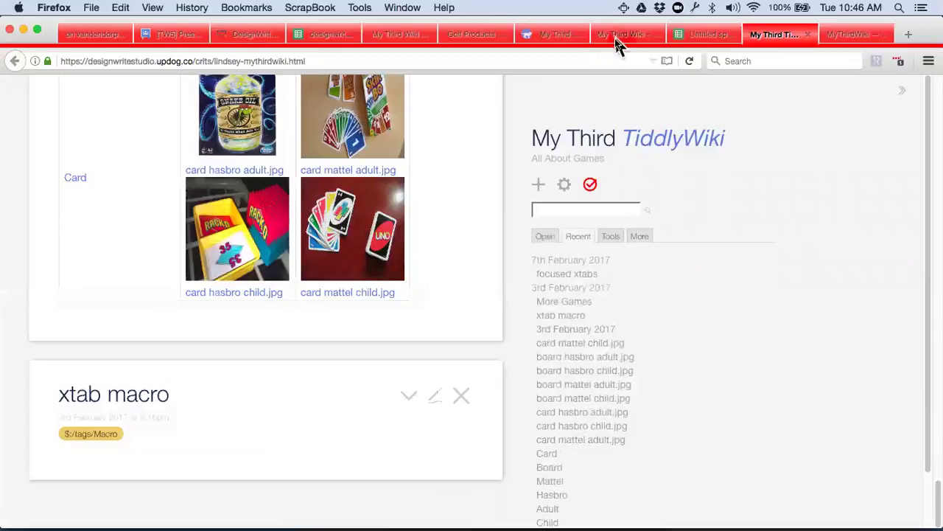
# Return to the guitar wiki's Crit tiddler
pyautogui.click(616, 36)
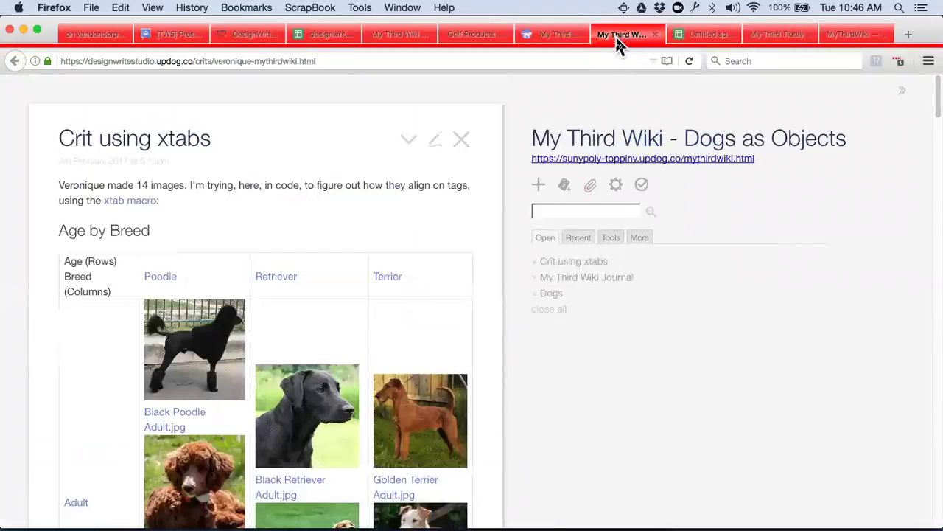
pyautogui.click(549, 37)
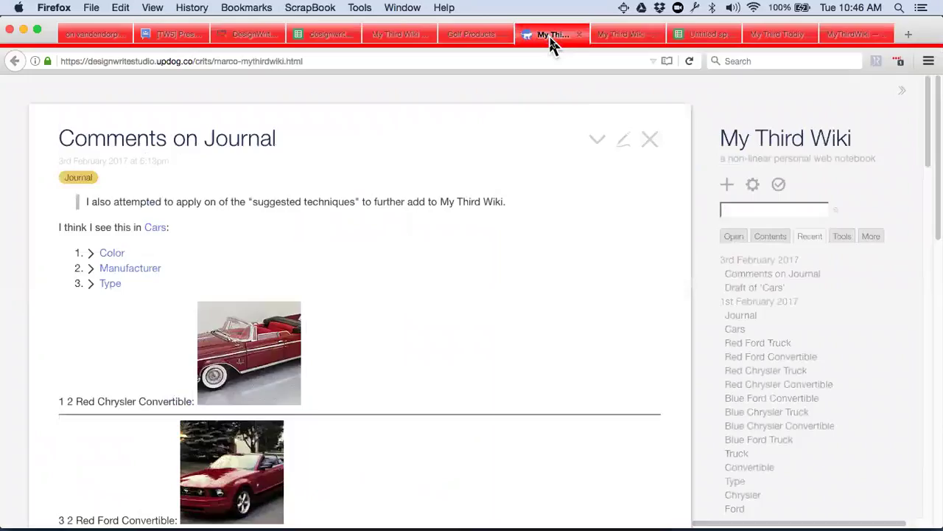
pyautogui.click(474, 39)
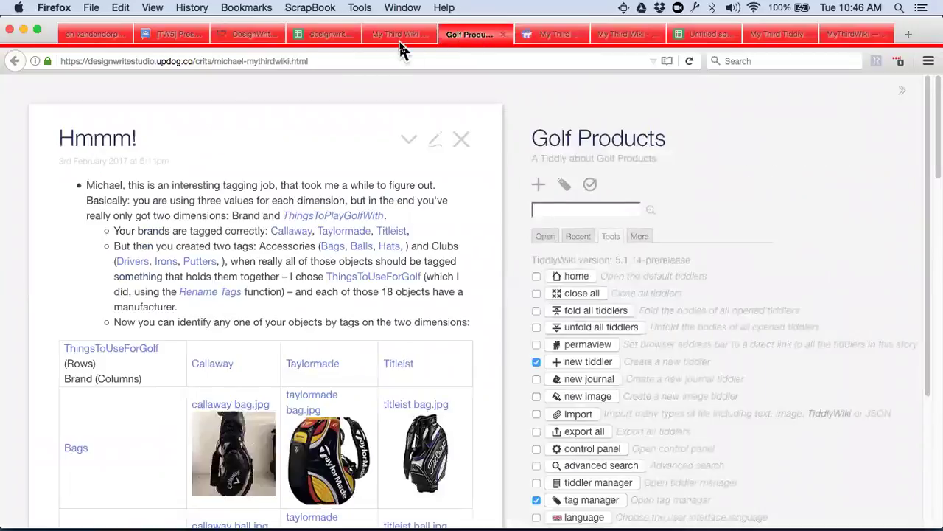
pyautogui.click(398, 37)
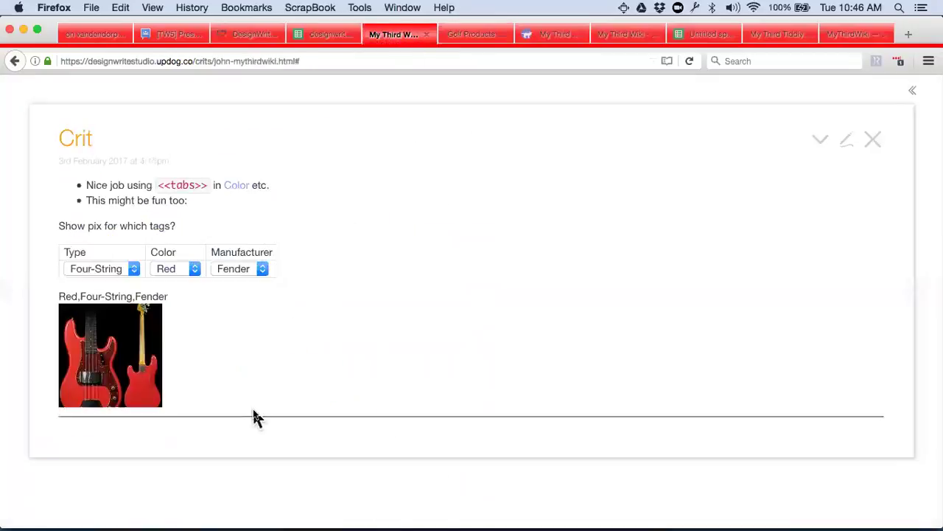
# Set the guitar picker to Six-String, Black and Gibson, then go back to the course assignment page
pyautogui.click(109, 270)
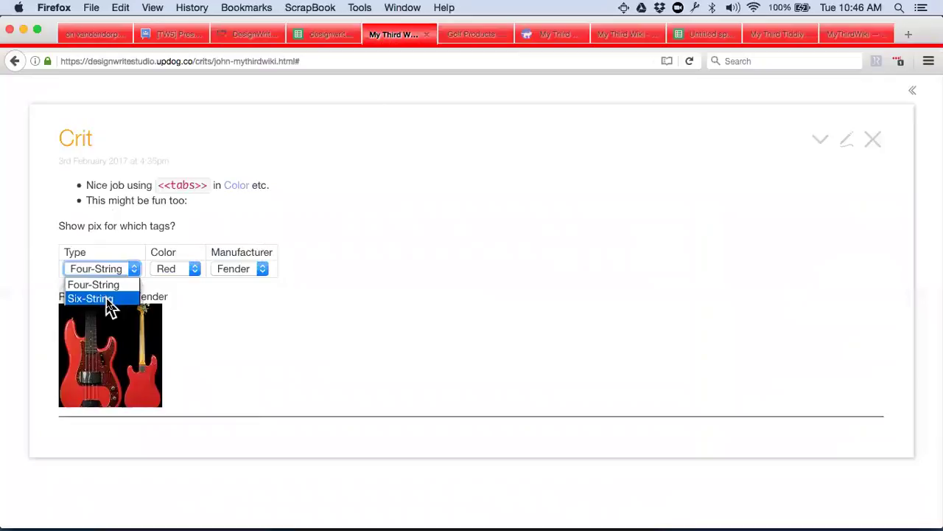
pyautogui.click(109, 299)
pyautogui.click(172, 271)
pyautogui.click(177, 296)
pyautogui.press('Up')
pyautogui.click(222, 268)
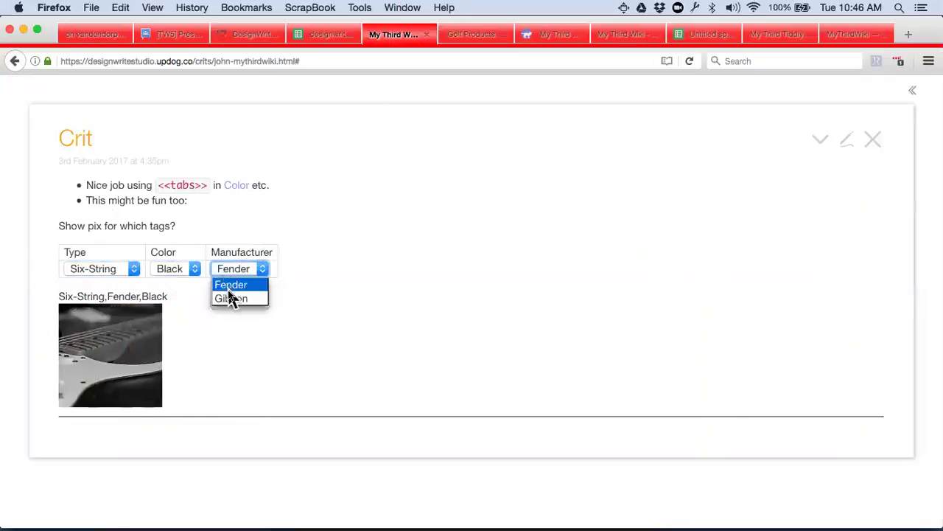
pyautogui.click(235, 298)
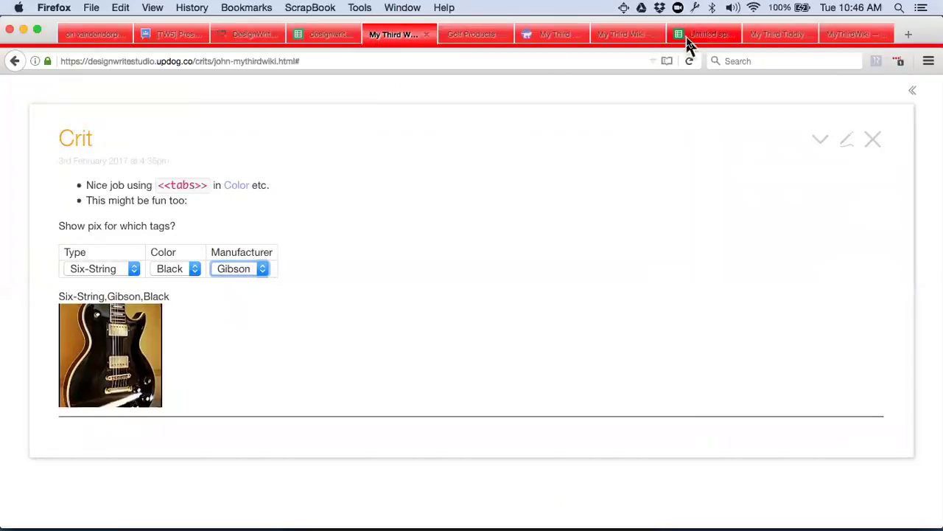
pyautogui.click(253, 35)
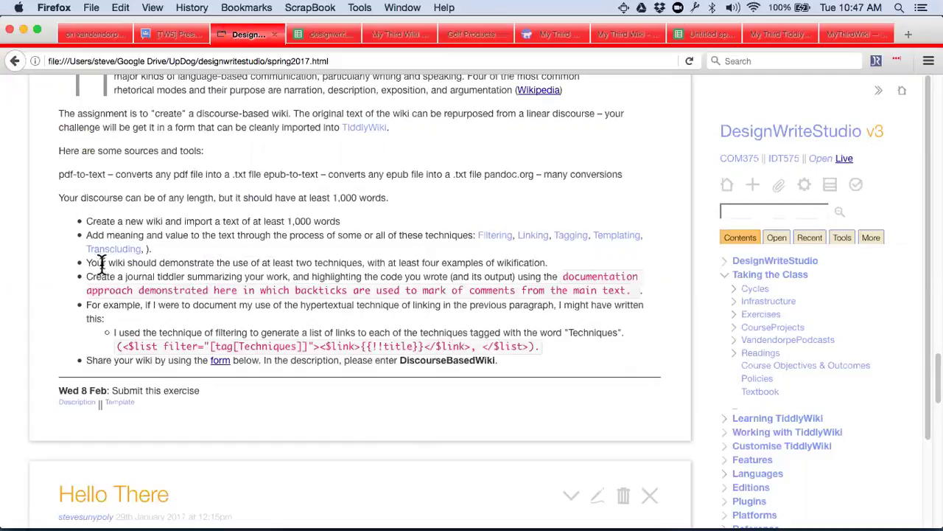
# Highlight the 'Create a journal tiddler' requirement, then bring up the shared wikis responses spreadsheet
pyautogui.moveTo(86, 276); pyautogui.dragTo(682, 292)
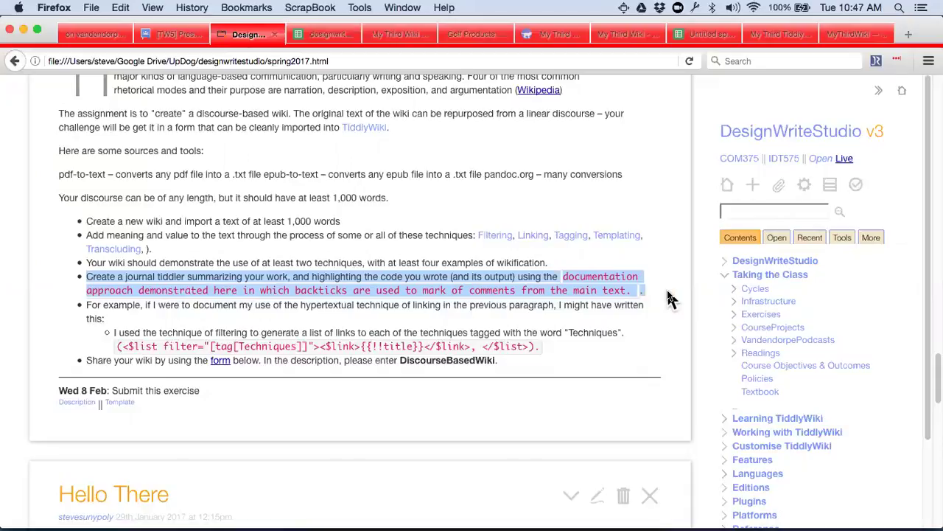
pyautogui.click(320, 33)
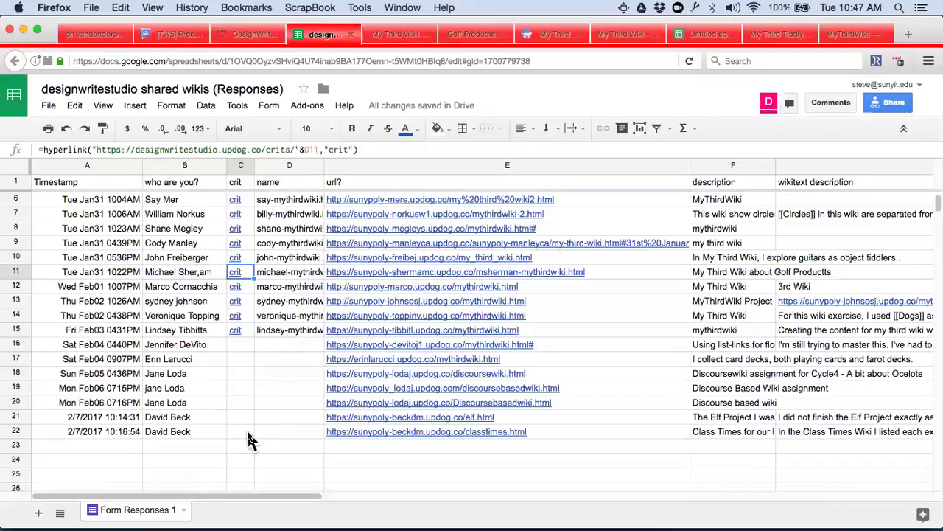
# Open a new browser tab and bring up the Open File dialog
pyautogui.press('super+t')
pyautogui.press('super+o')
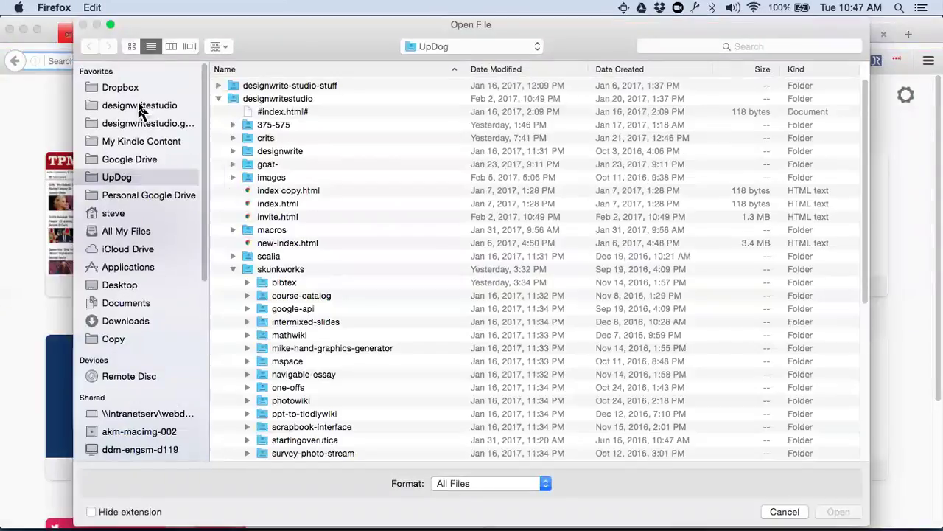
# Open the student's discoursewiki HTML file from the crits folder, sorted newest first
pyautogui.click(232, 138)
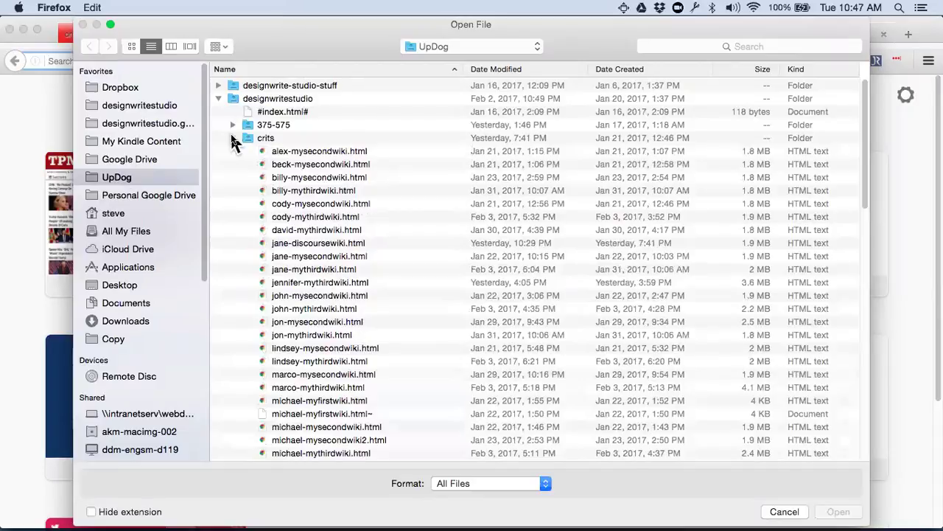
pyautogui.click(499, 72)
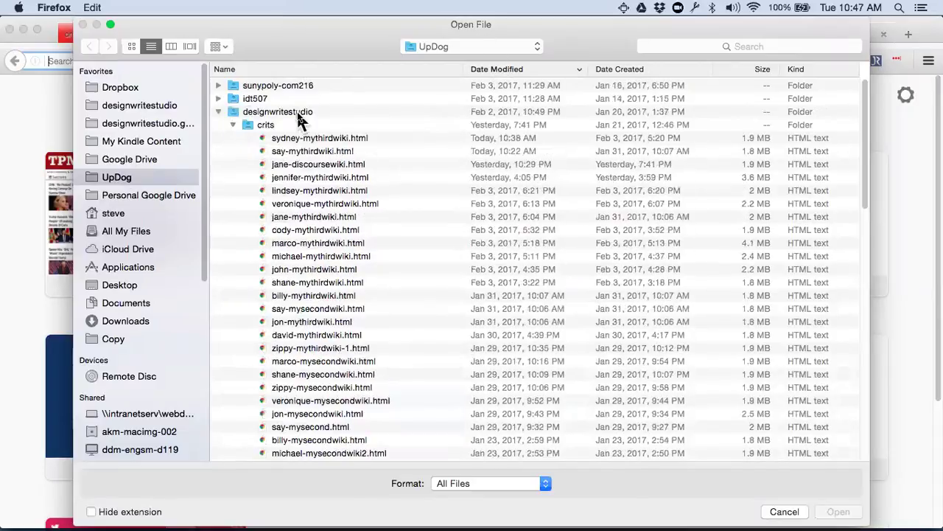
pyautogui.click(301, 166)
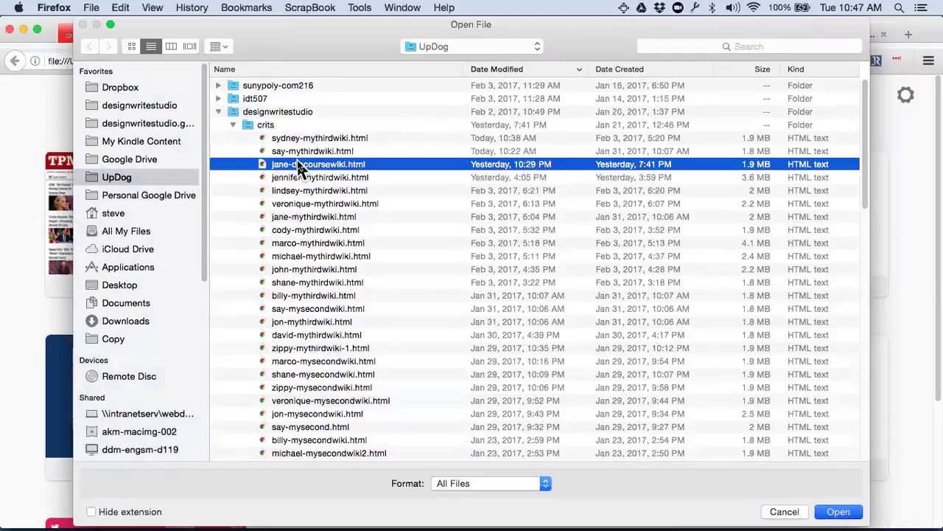
pyautogui.doubleClick(301, 165)
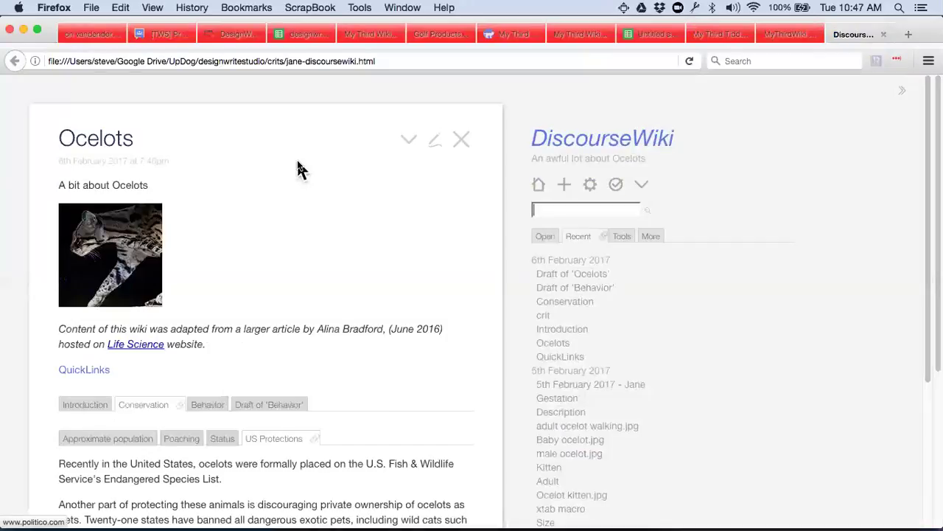
# Open the Ocelots draft for editing and highlight its backtick-wrapped tabs macro block
pyautogui.scroll(-5, 312, 243)
pyautogui.scroll(5, 311, 242)
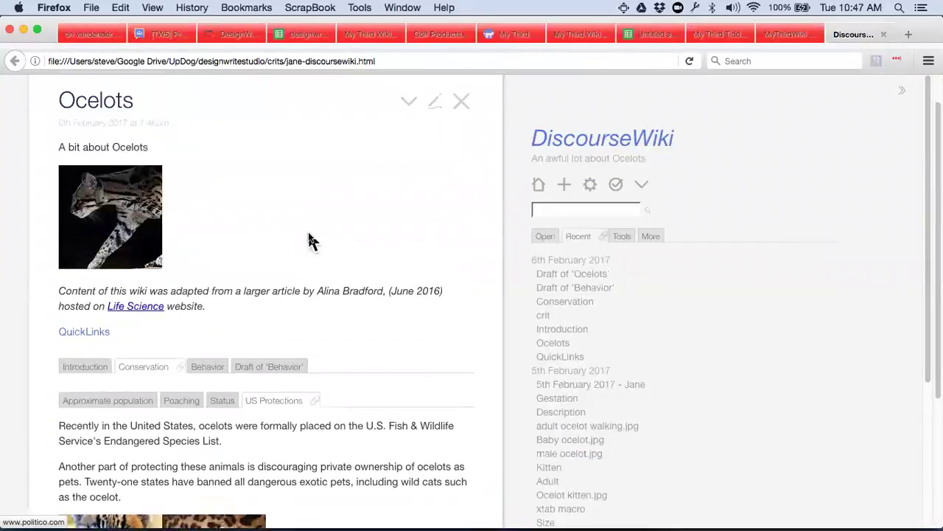
pyautogui.click(549, 284)
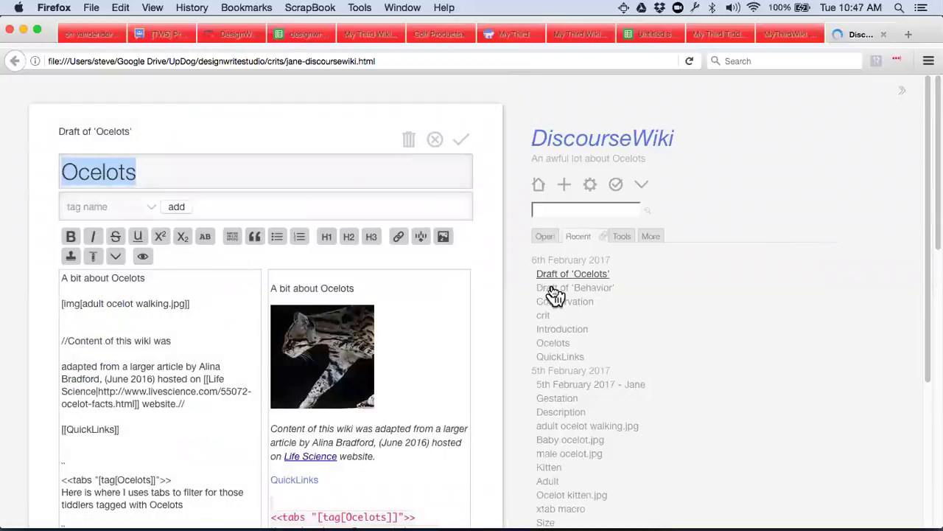
pyautogui.scroll(-5, 185, 381)
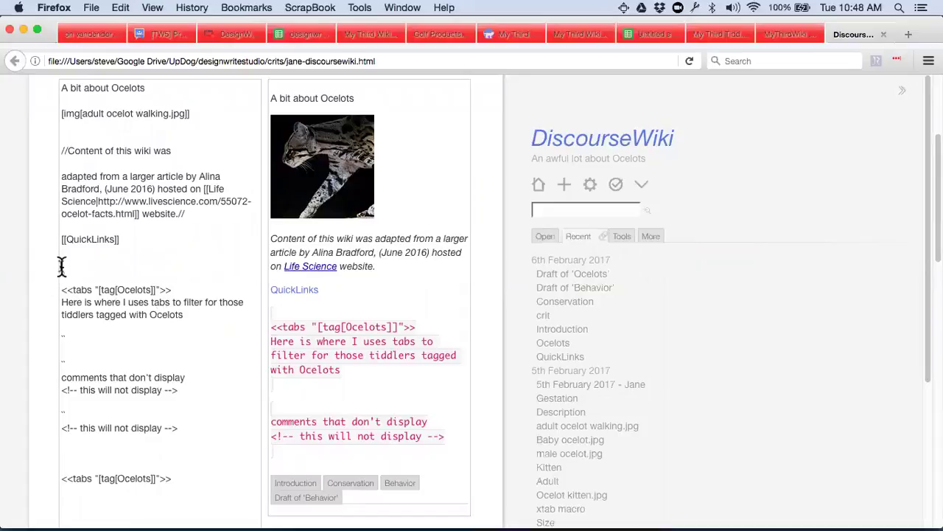
pyautogui.moveTo(76, 341); pyautogui.dragTo(40, 276)
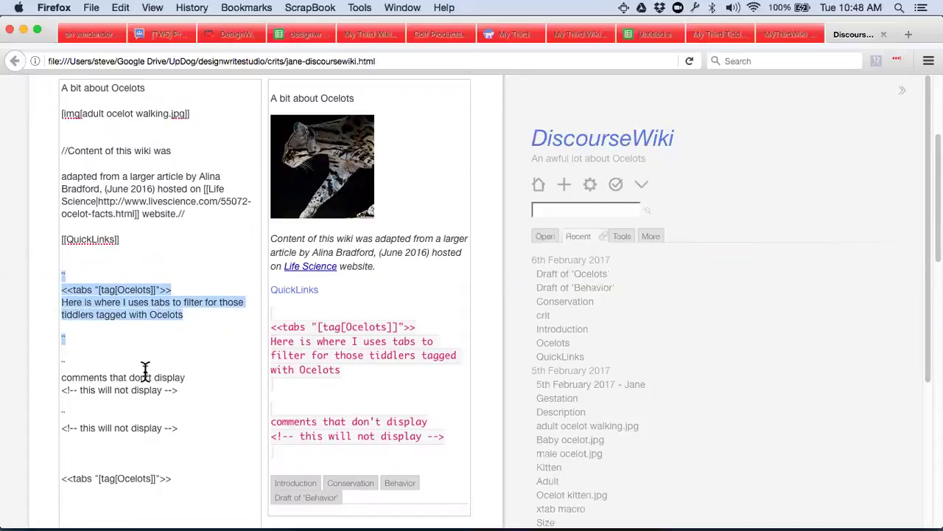
pyautogui.click(215, 367)
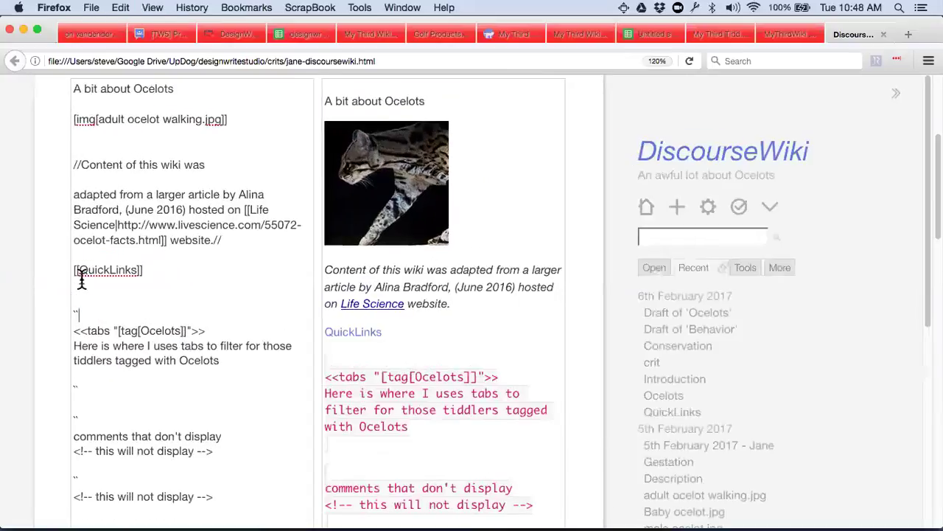
# Zoom in to examine the backtick line, then reset the page zoom
pyautogui.press('super+equal')
pyautogui.press('super+equal')
pyautogui.press('super+equal')
pyautogui.press('super+equal')
pyautogui.scroll(-10, 83, 287)
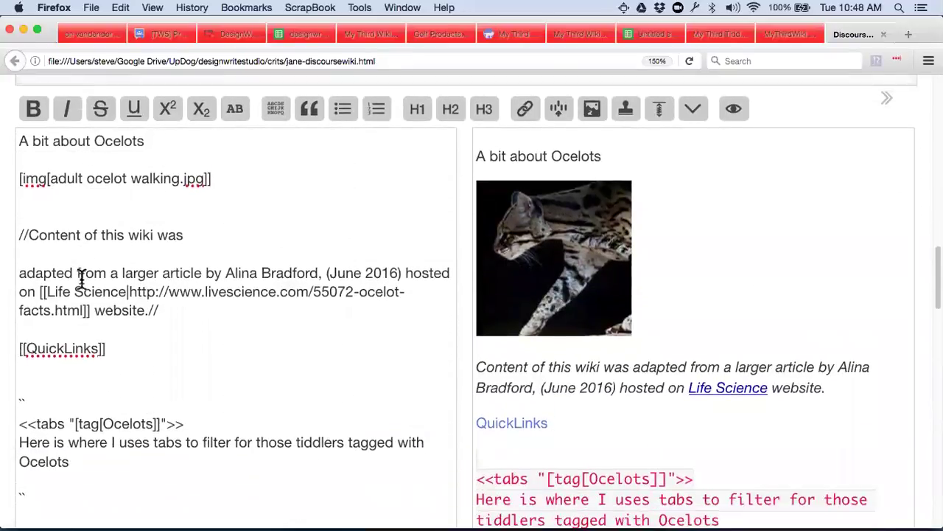
pyautogui.click(30, 400)
pyautogui.press('super+0')
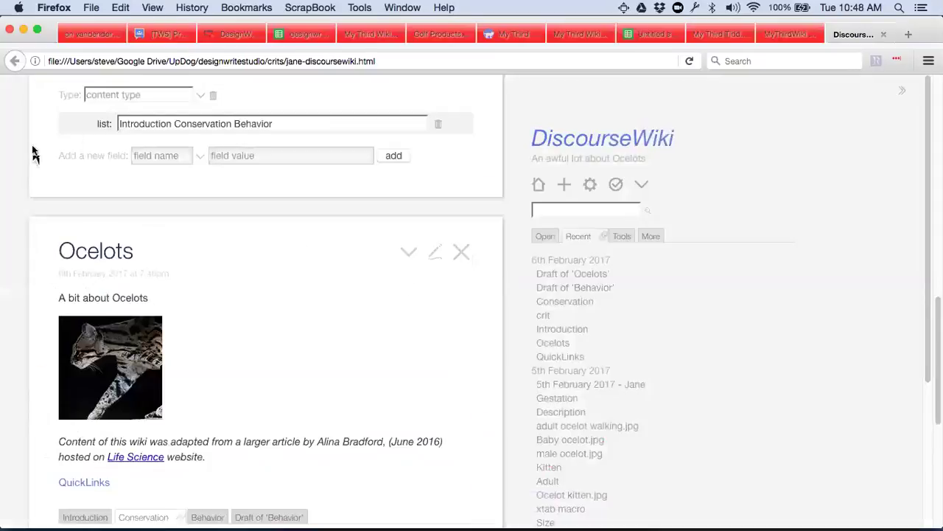
# Search the course wiki for 'backticks' and open the 'Formatting in WikiText' tiddler
pyautogui.click(239, 34)
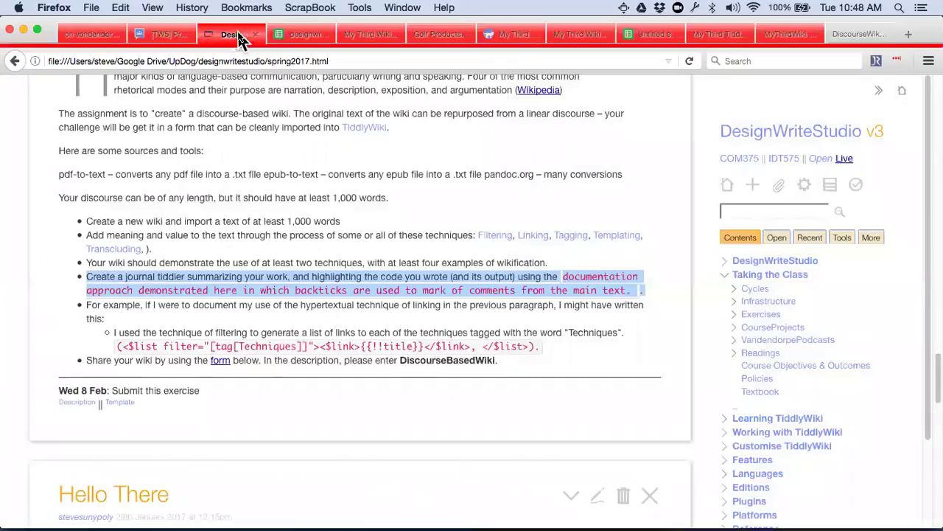
pyautogui.click(743, 214)
pyautogui.write('bak')
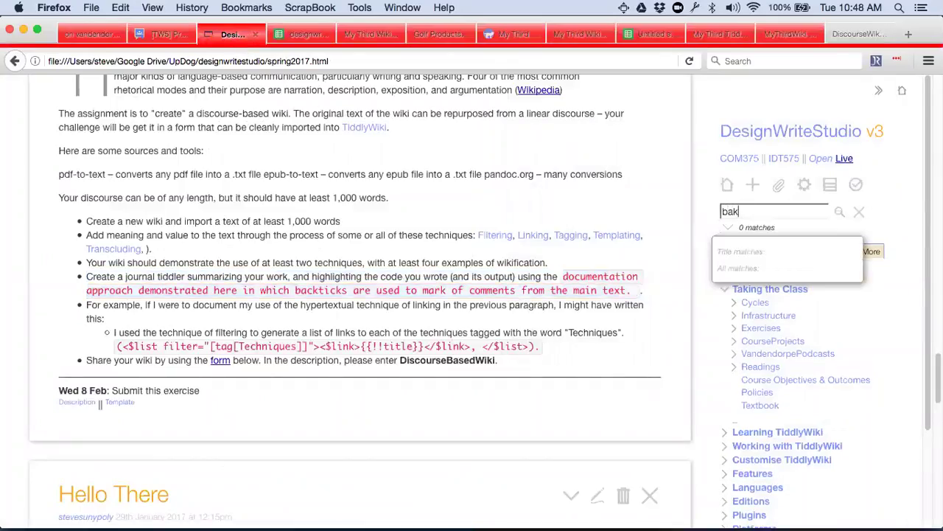
pyautogui.press('BackSpace')
pyautogui.write('ckticks')
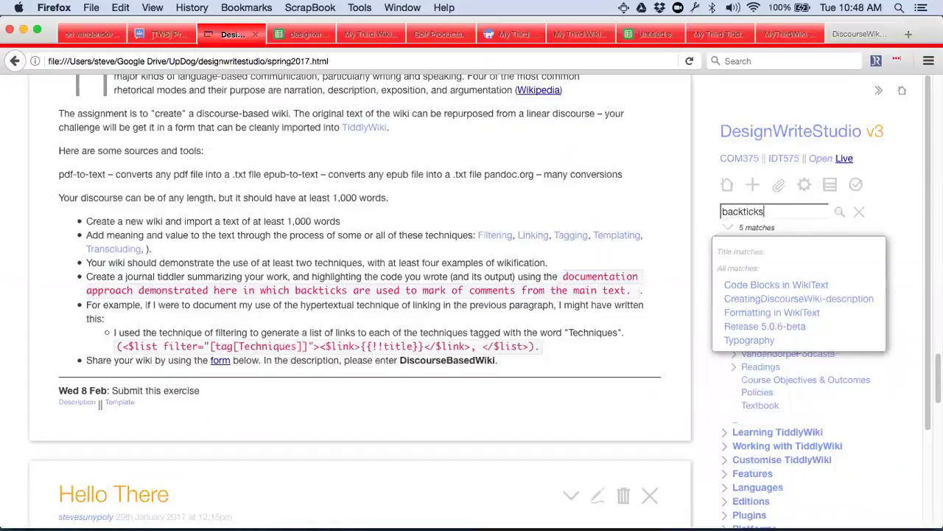
pyautogui.click(782, 316)
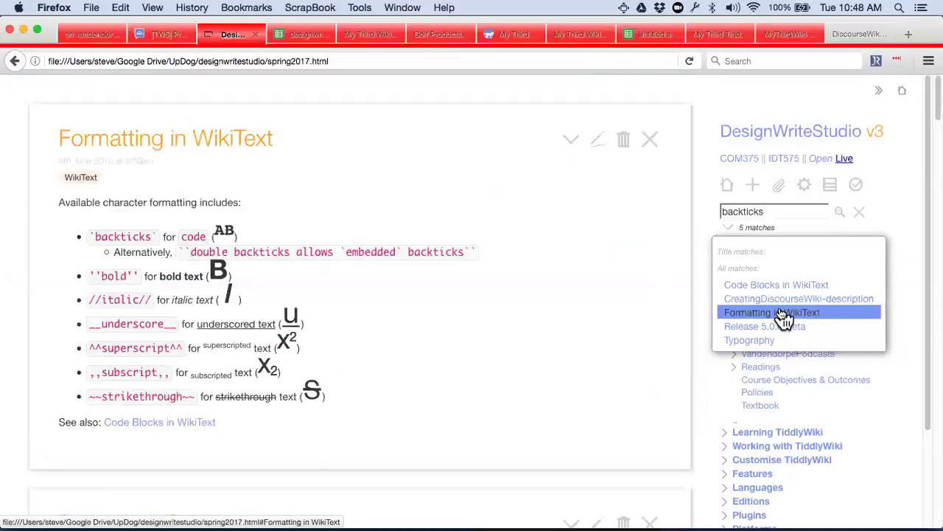
pyautogui.click(455, 358)
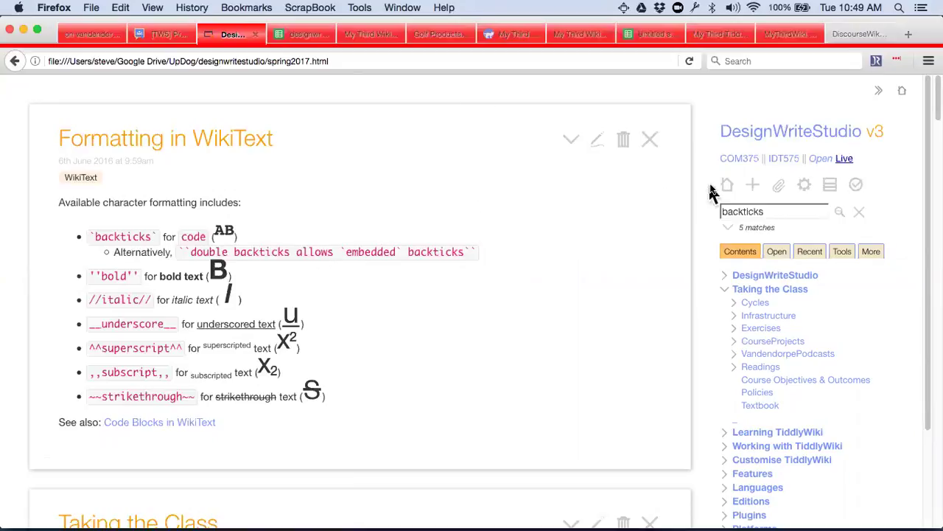
# Create a new tiddler with live preview and type 'this is in red' between backtick lines
pyautogui.click(753, 186)
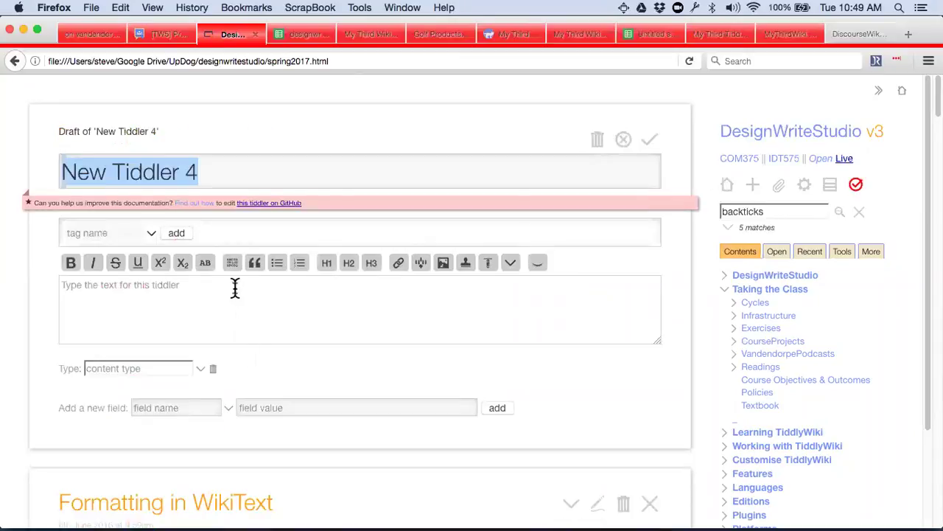
pyautogui.click(538, 264)
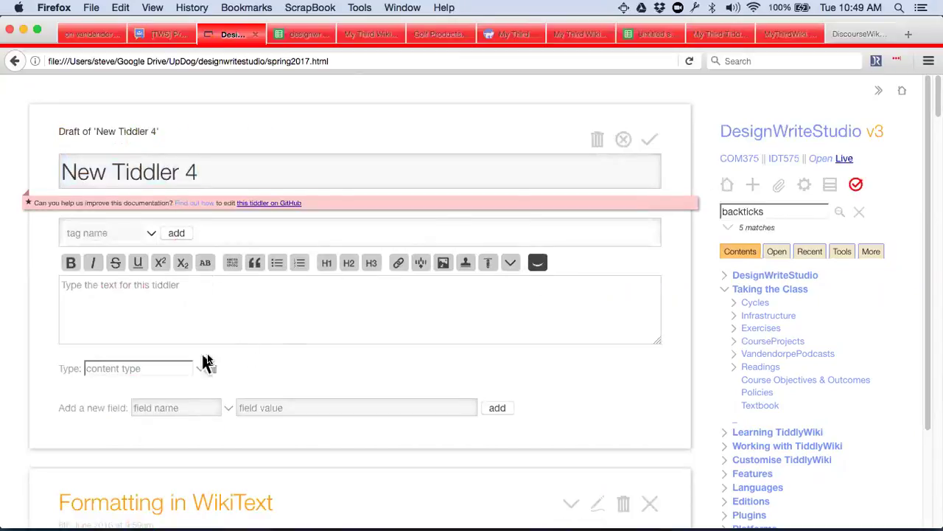
pyautogui.click(96, 284)
pyautogui.write('`')
pyautogui.press('Return')
pyautogui.write('this is in red')
pyautogui.press('Return')
pyautogui.write('`')
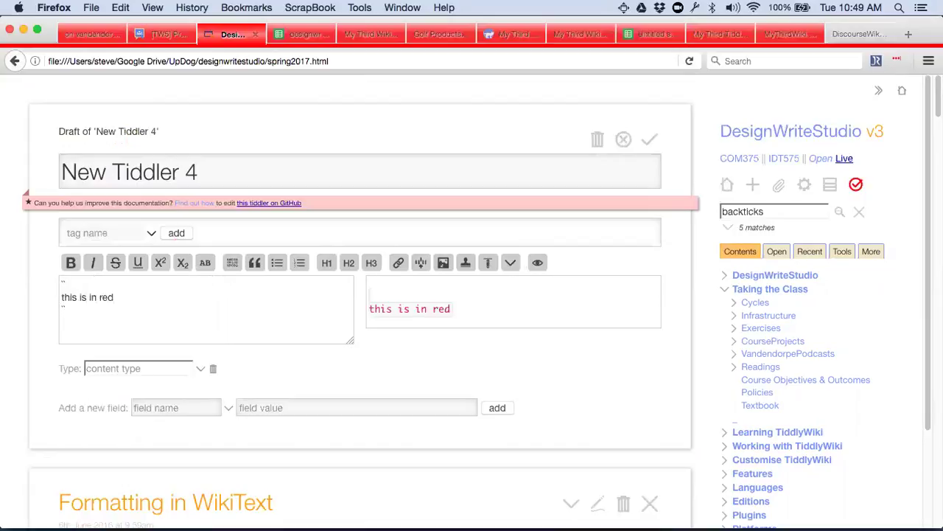
pyautogui.write('``')
# Adjust the opening and closing backticks until the preview shows red code text
pyautogui.click(66, 281)
pyautogui.write('`')
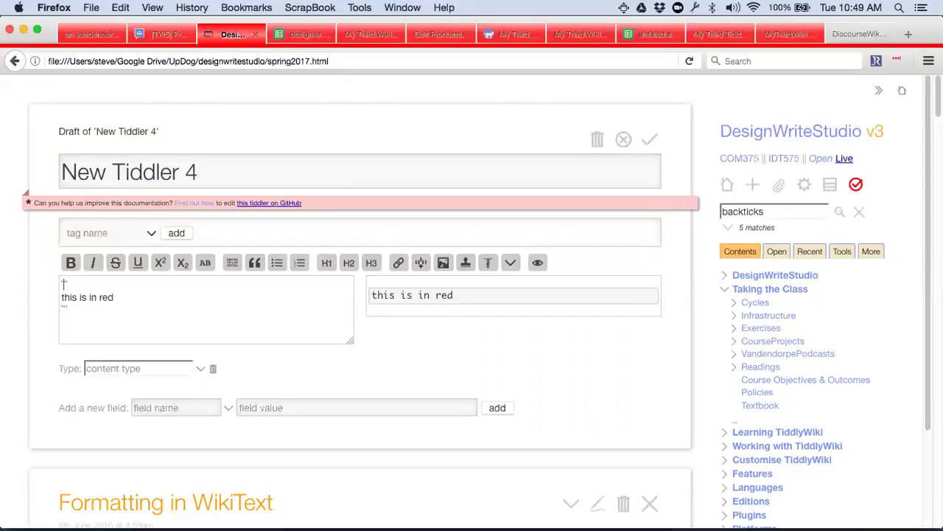
pyautogui.press('Delete')
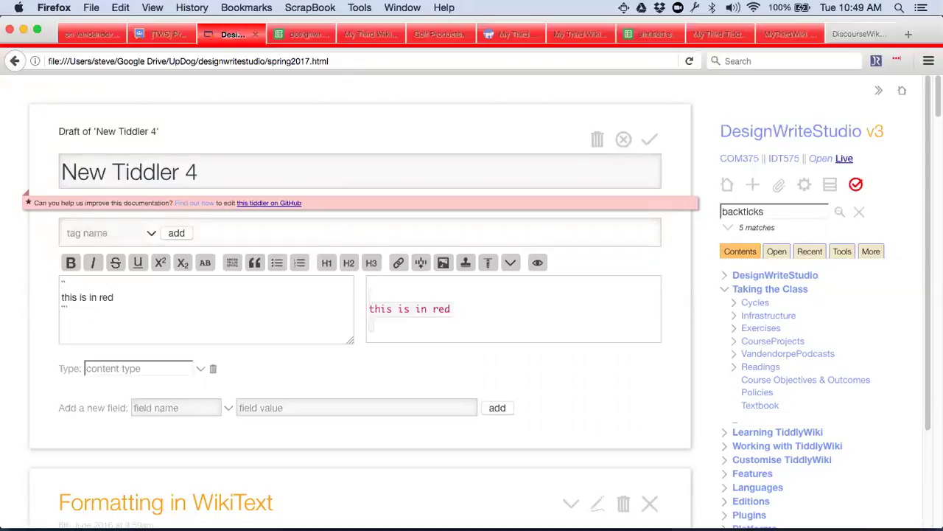
pyautogui.press('Down')
pyautogui.press('Down')
pyautogui.press('End')
pyautogui.press('BackSpace')
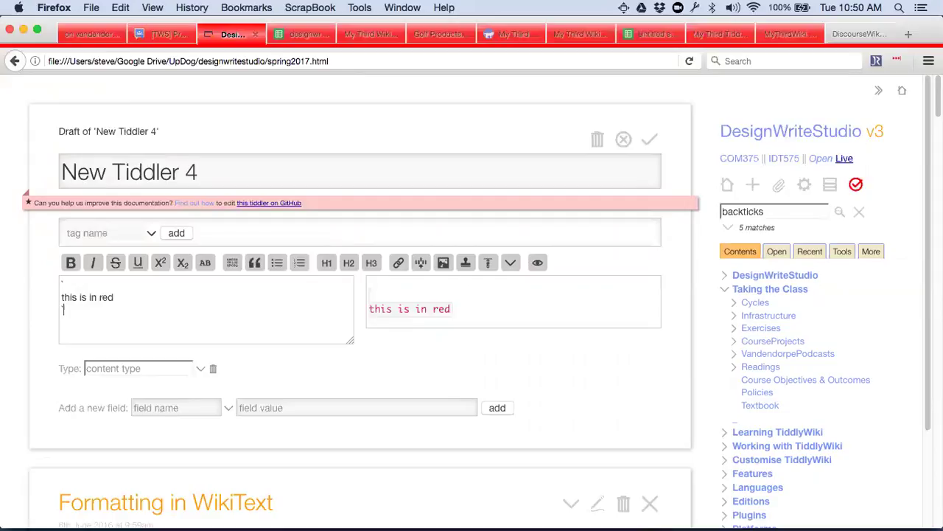
pyautogui.press('Up')
pyautogui.press('Up')
pyautogui.press('Down')
pyautogui.press('Down')
# Close the Dogs as Objects wiki tab and one other student wiki tab, then return to the Ocelots DiscourseWiki
pyautogui.click(372, 37)
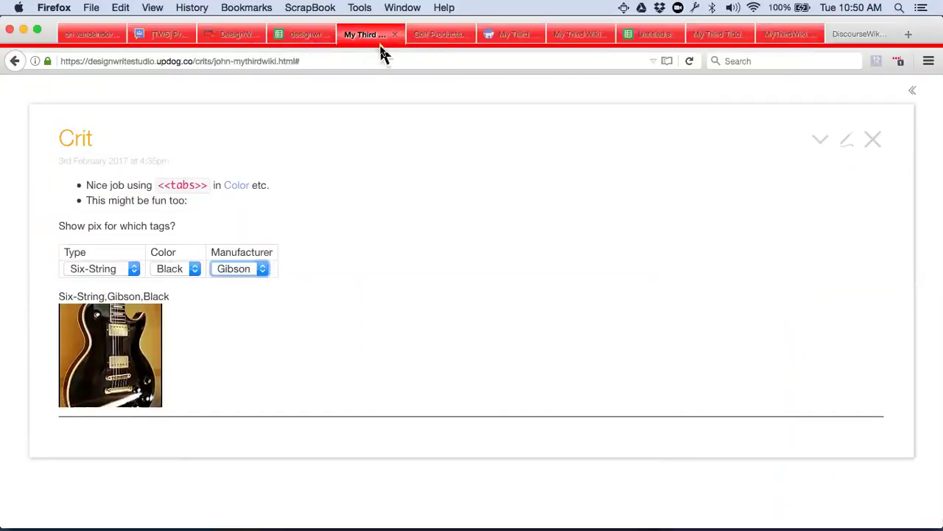
pyautogui.click(511, 36)
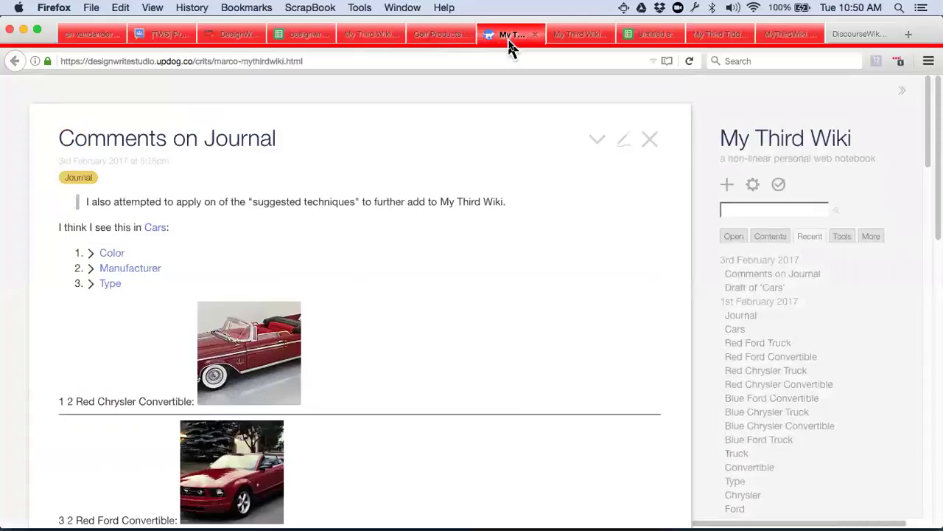
pyautogui.click(536, 34)
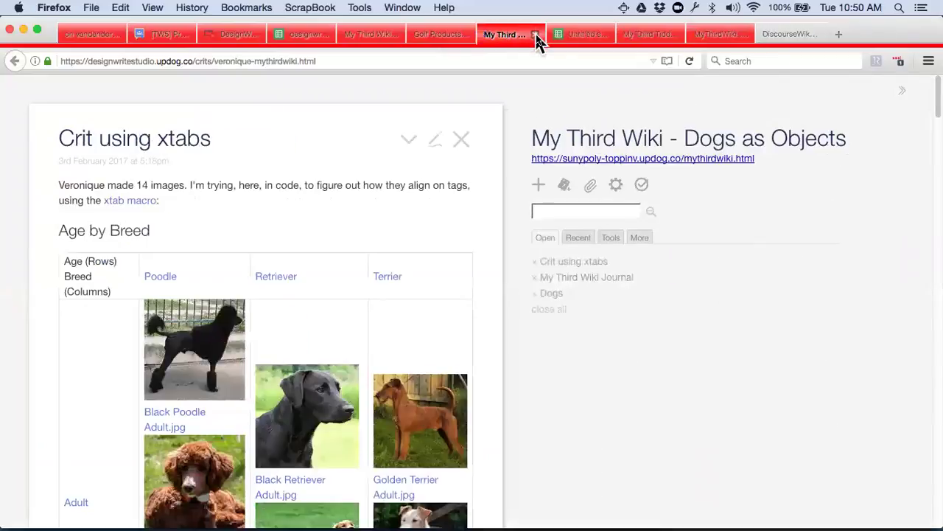
pyautogui.click(535, 34)
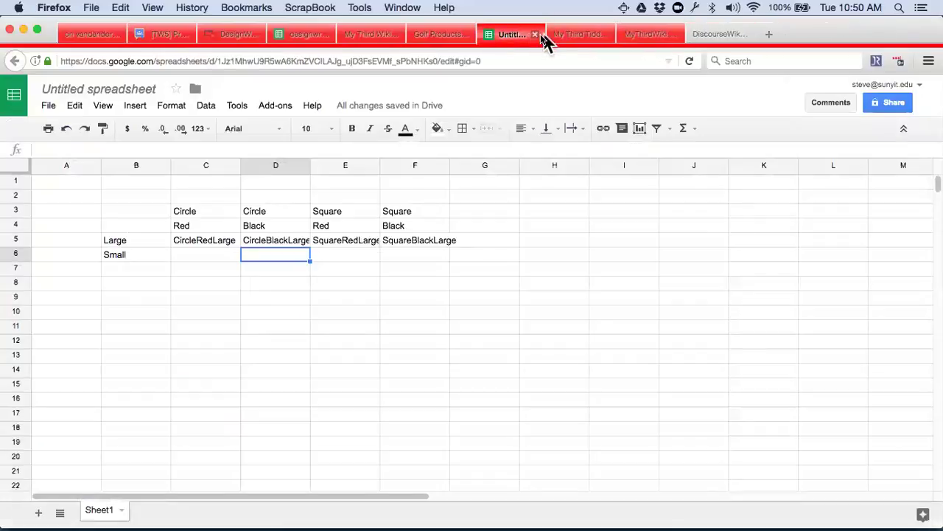
pyautogui.click(573, 36)
pyautogui.click(644, 36)
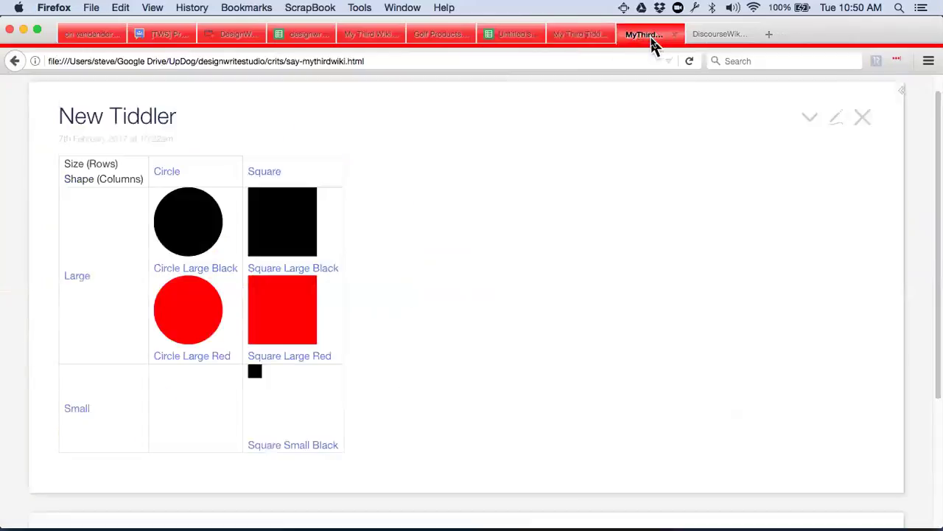
pyautogui.click(704, 39)
# Save the Ocelots draft, then highlight its <<tabs macro line, now shown as red code
pyautogui.scroll(2, 276, 358)
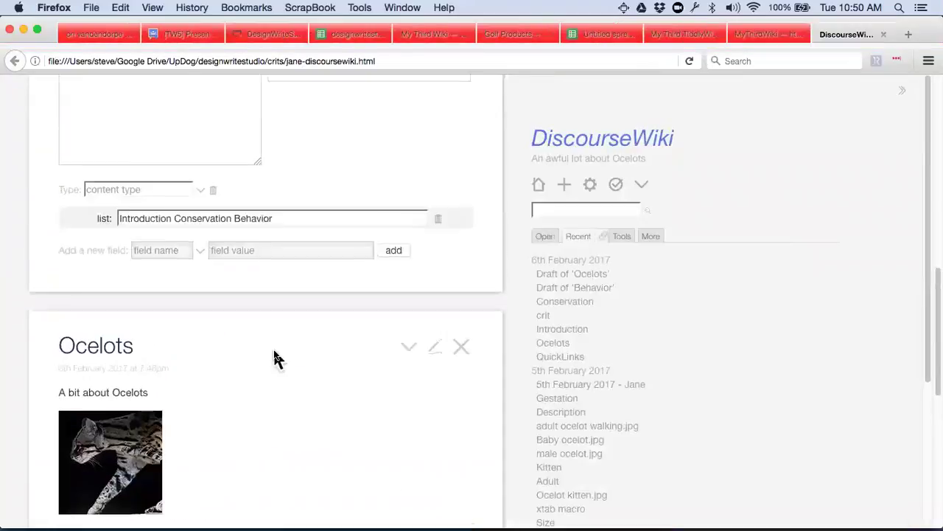
pyautogui.scroll(-5, 274, 358)
pyautogui.scroll(10, 277, 359)
pyautogui.scroll(-5, 277, 359)
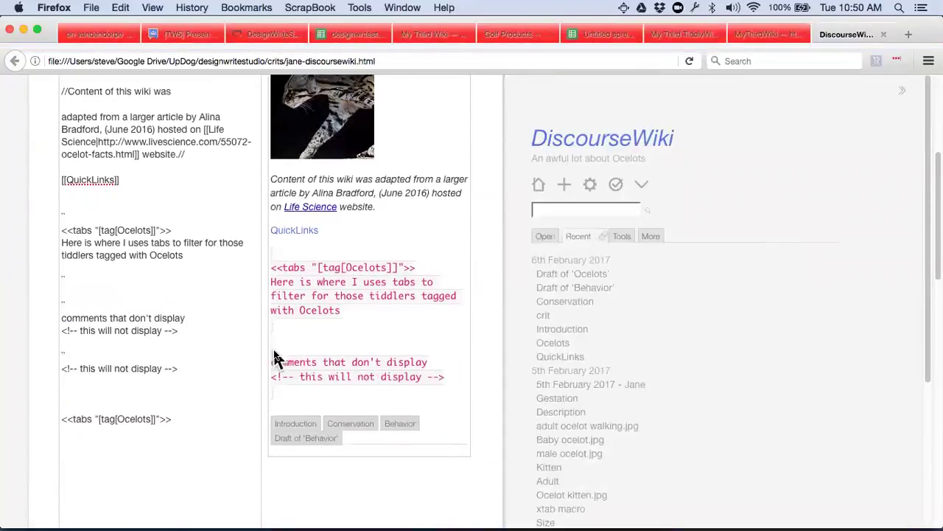
pyautogui.scroll(5, 377, 303)
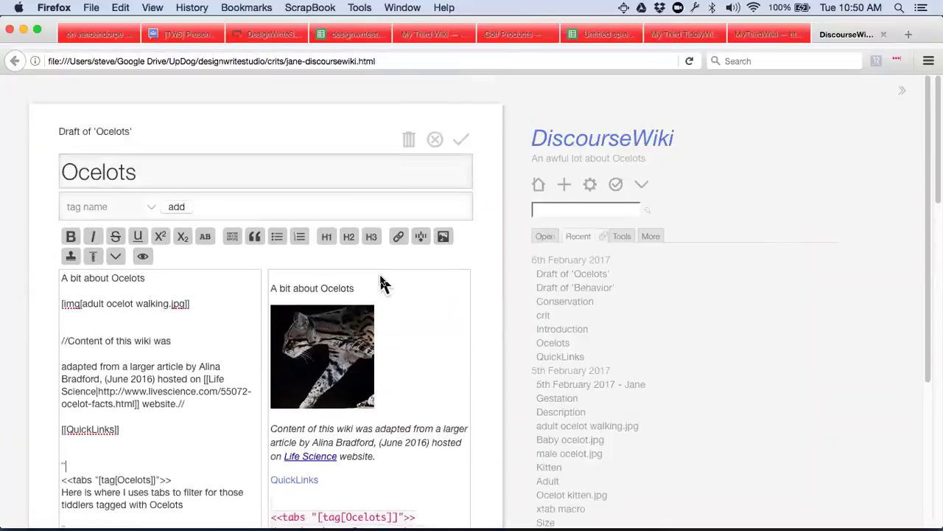
pyautogui.click(460, 145)
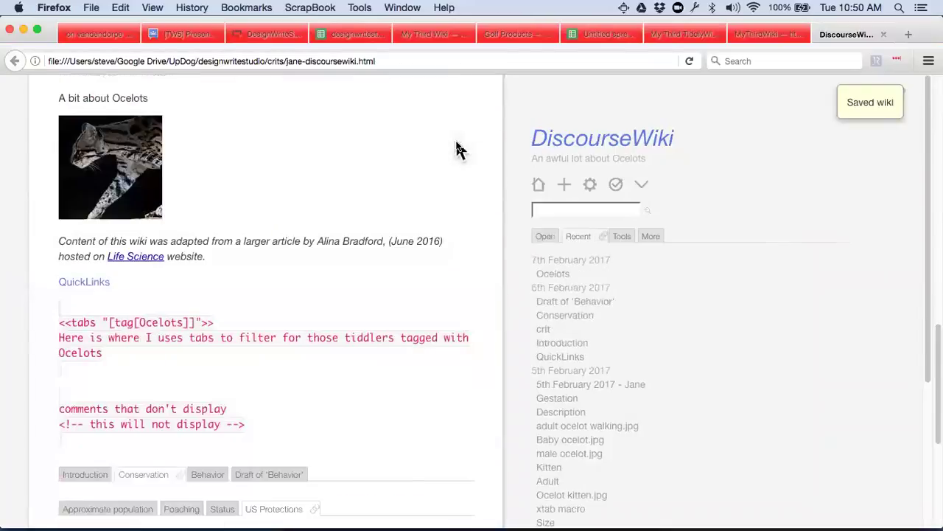
pyautogui.scroll(-5, 288, 247)
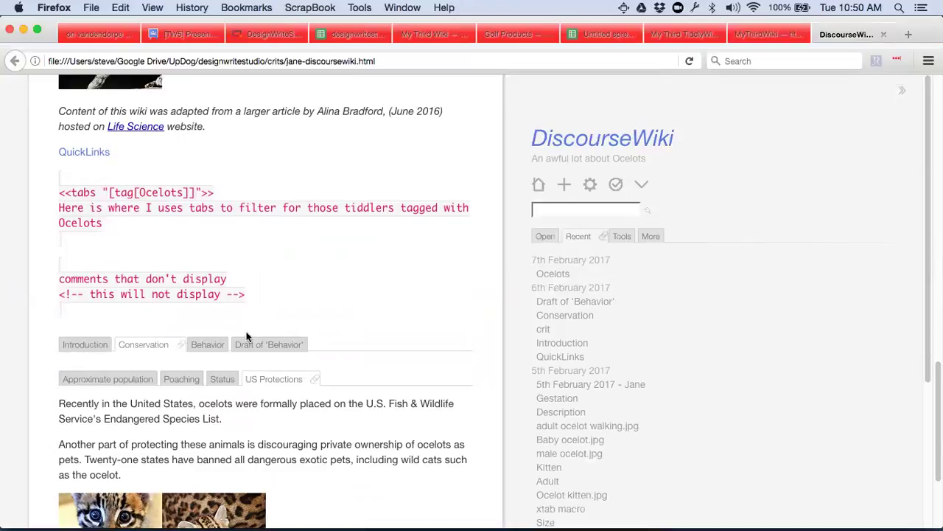
pyautogui.moveTo(61, 193); pyautogui.dragTo(219, 199)
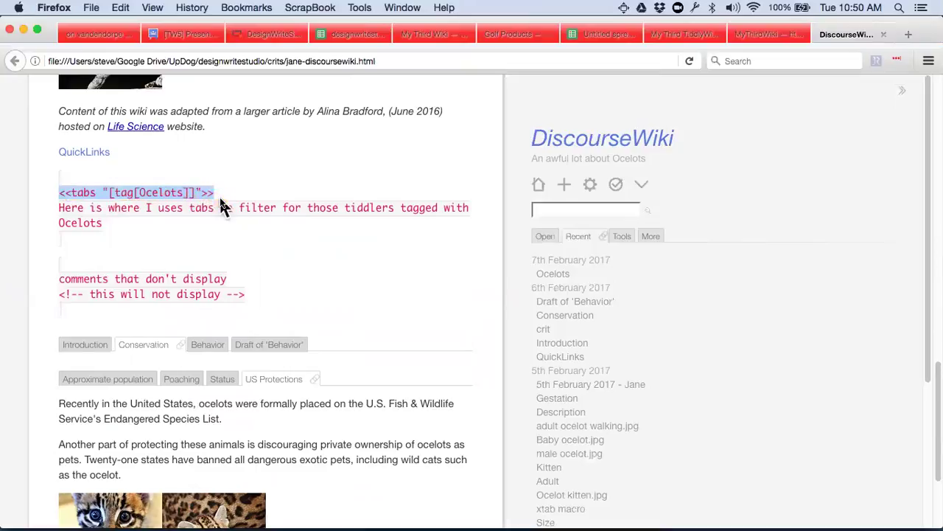